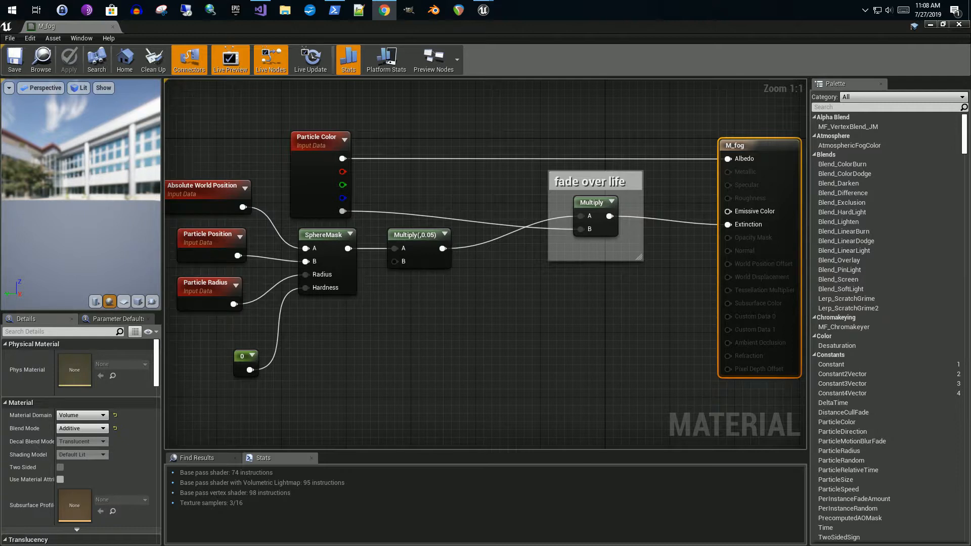
Step: Look over the YouTube page of the GDC 2018 talk "Volumetric Fog and Lighting in Unreal Engine 4" and return to the material editor
left_click_drag(1, 284, 445, 1)
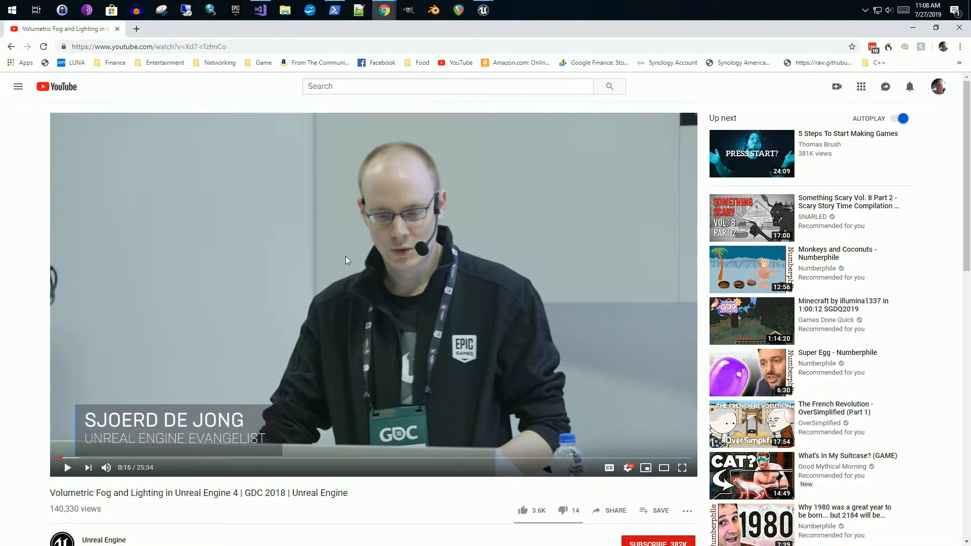
scroll(349, 263, "down", 1)
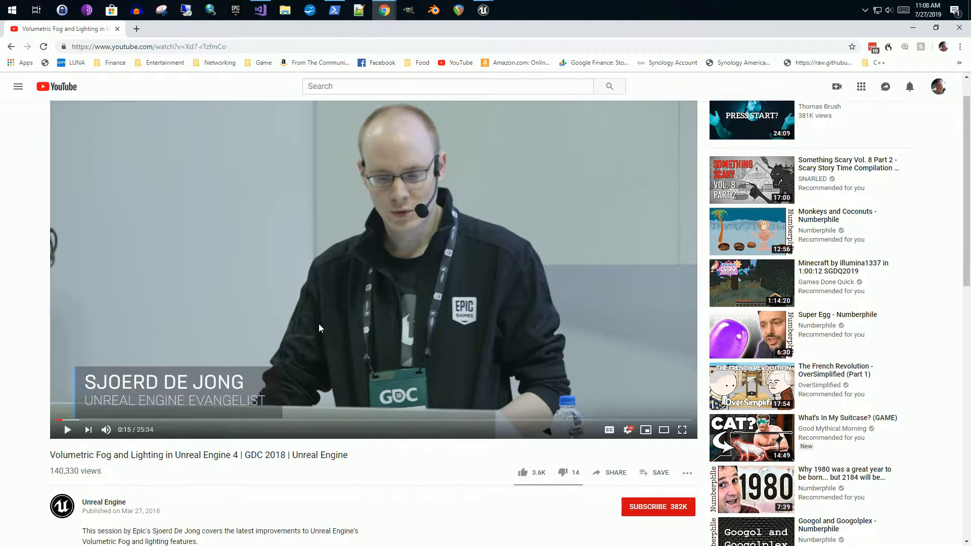
scroll(320, 342, "down", 1)
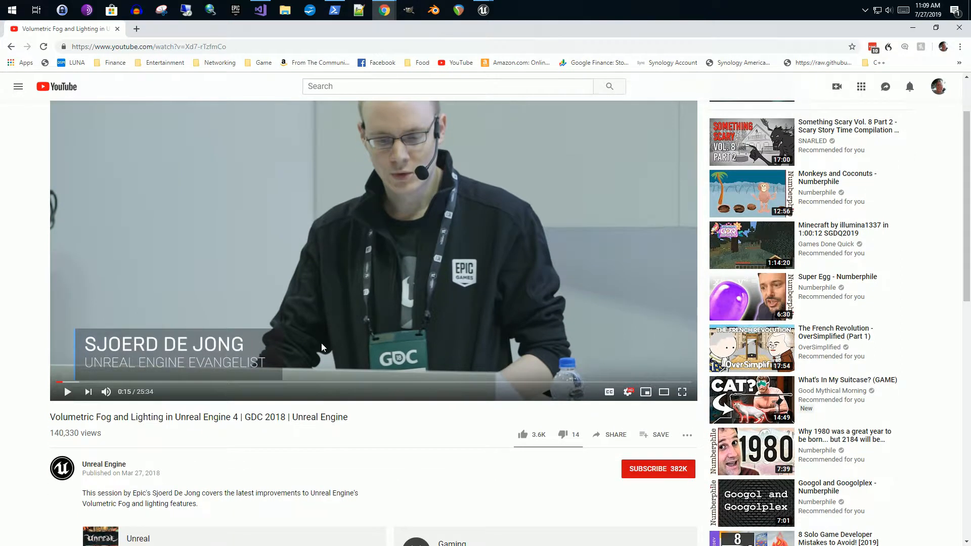
scroll(324, 340, "up", 2)
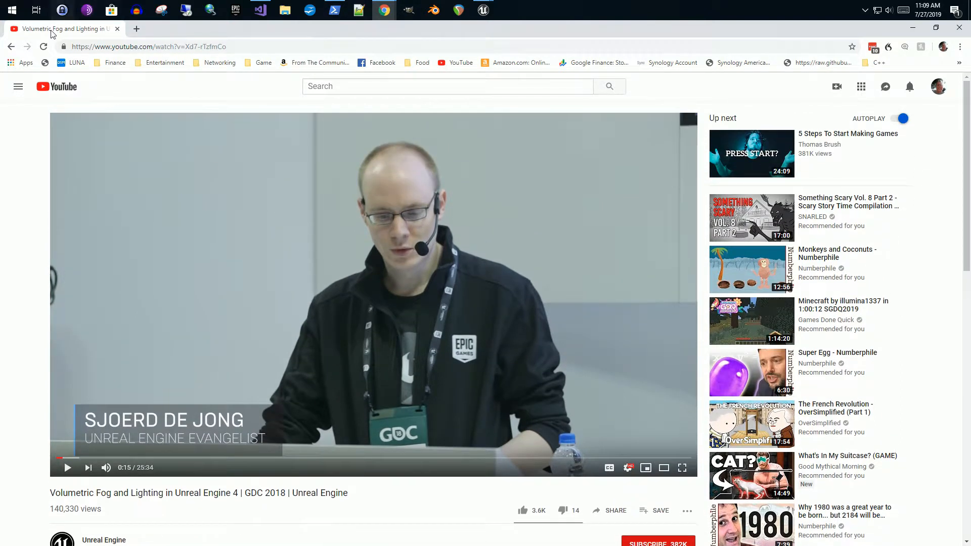
left_click_drag(56, 34, 55, 545)
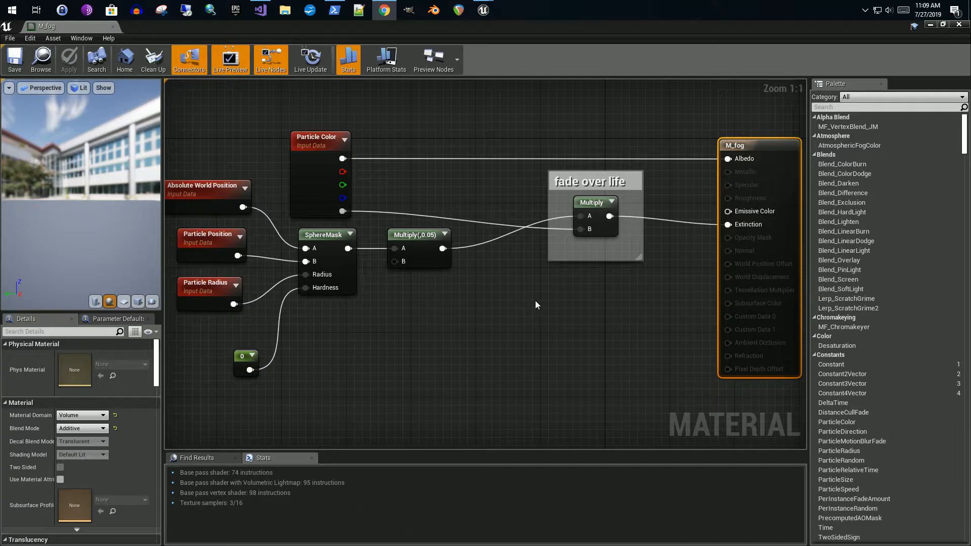
Step: Examine the M_fog node graph from the particle inputs through SphereMask and the fade over life Multiply, plus the output node's material settings
right_click_drag(536, 300, 577, 310)
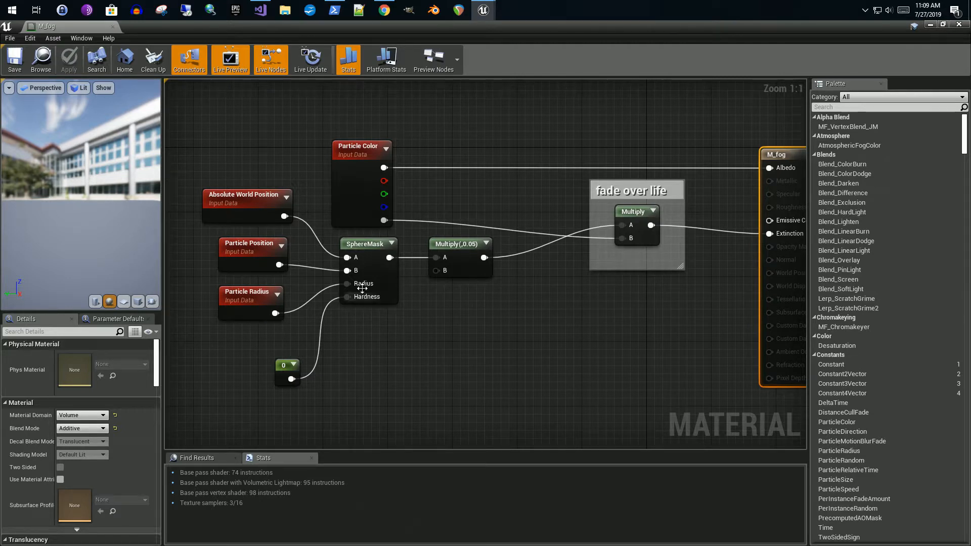
right_click_drag(456, 207, 445, 217)
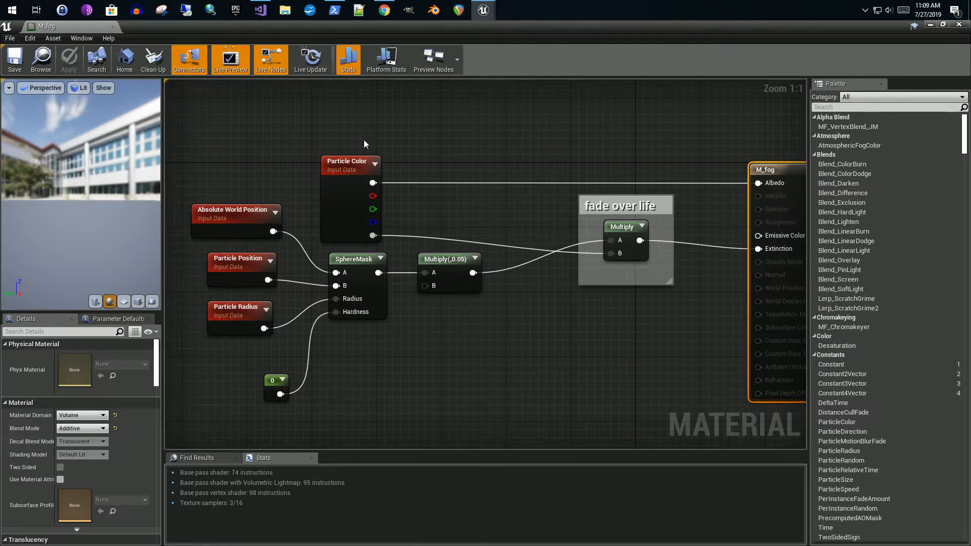
right_click_drag(394, 184, 348, 180)
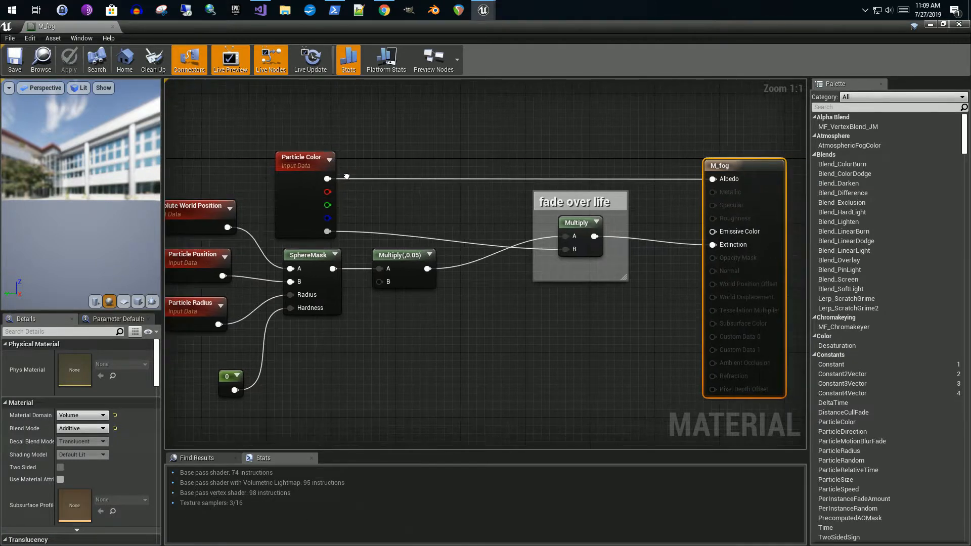
left_click(316, 183)
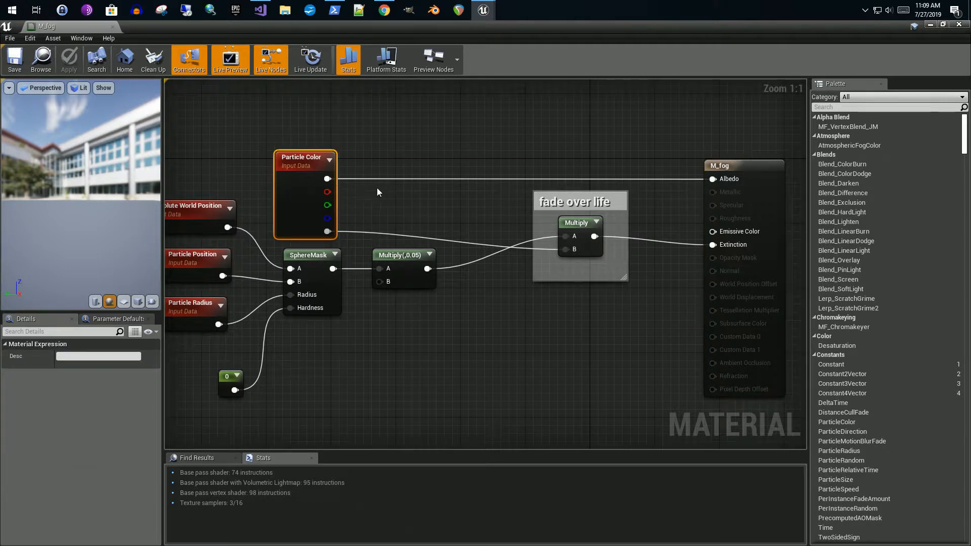
right_click_drag(365, 194, 408, 195)
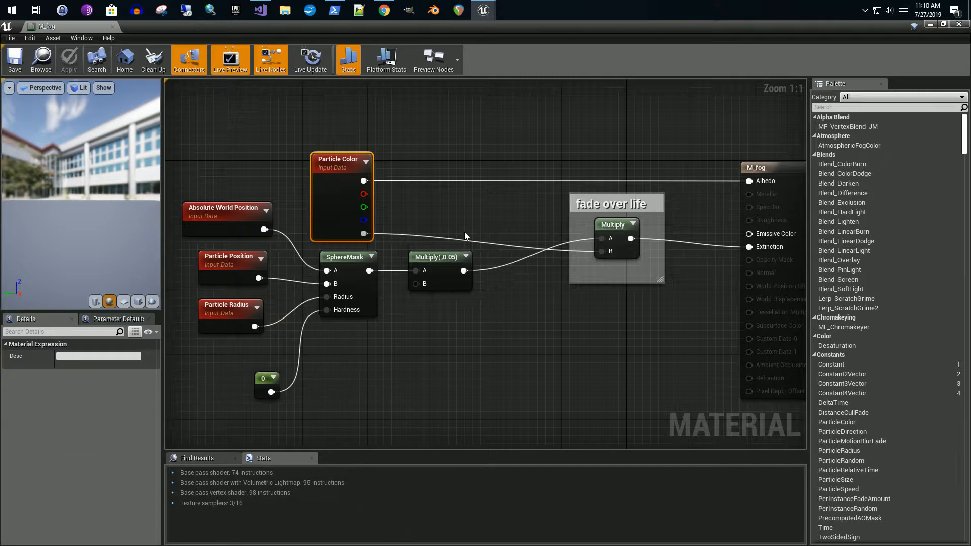
right_click_drag(465, 231, 433, 230)
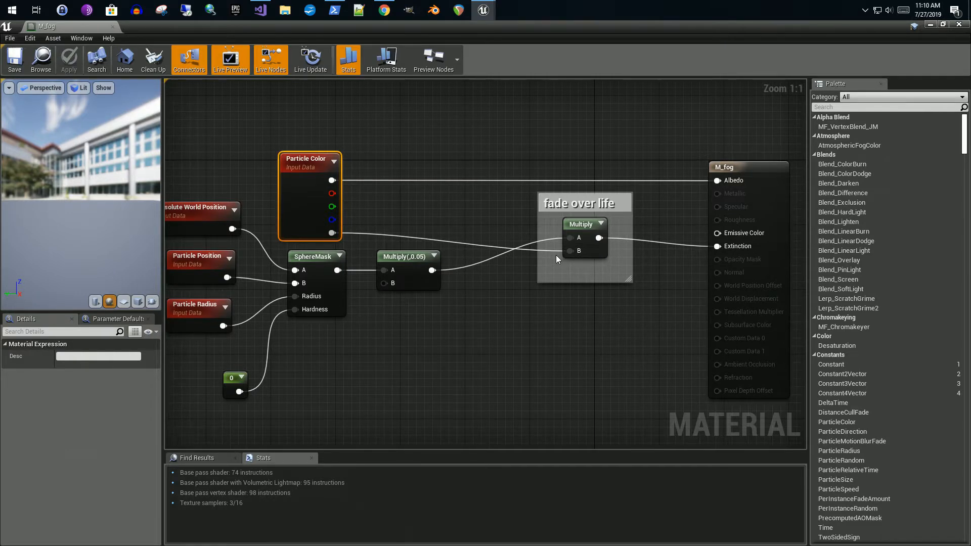
right_click_drag(532, 271, 562, 283)
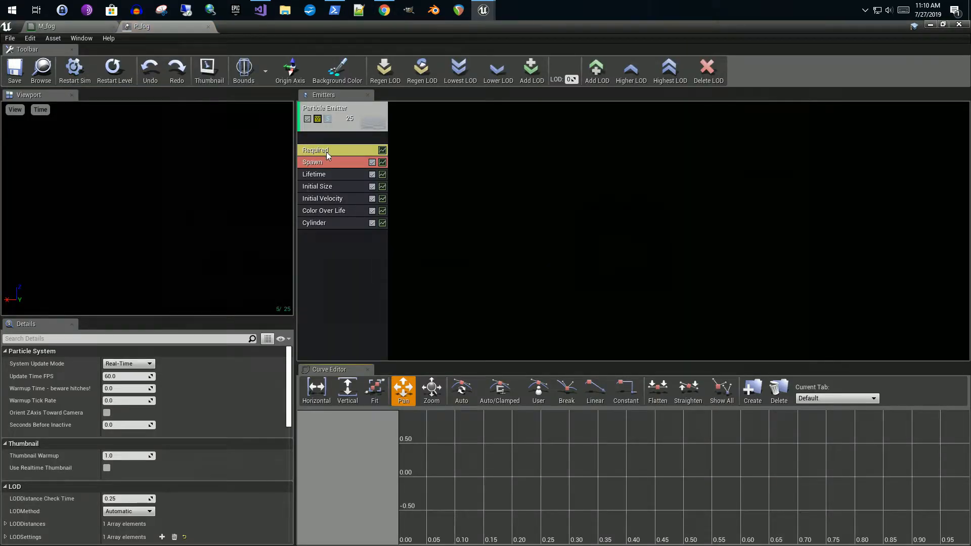
left_click(86, 27)
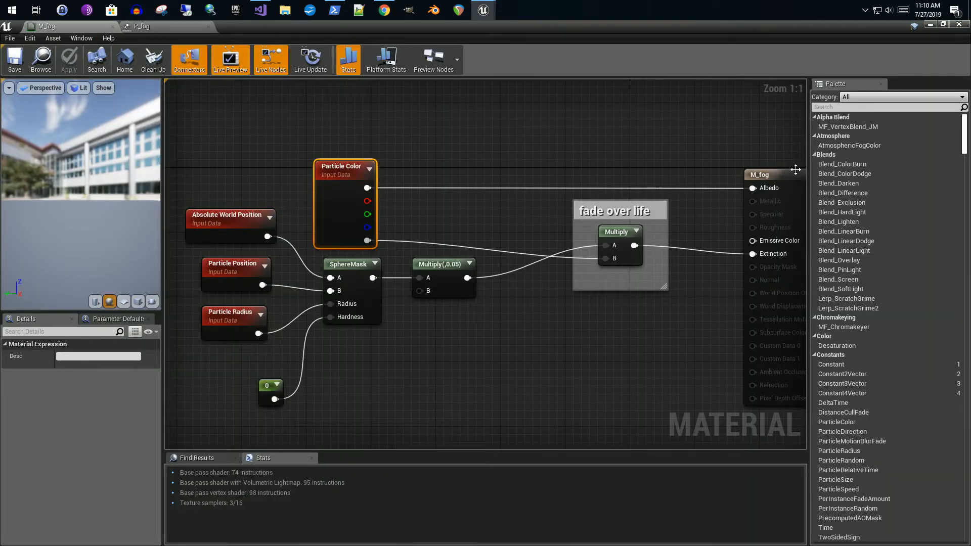
left_click(790, 186)
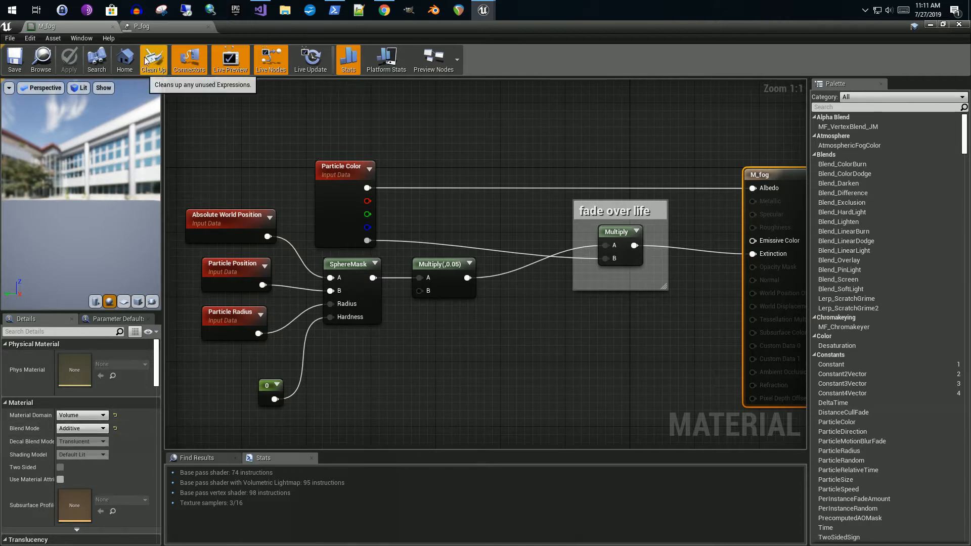
Step: Review the Required, Spawn, Lifetime, Initial Size and Initial Velocity module settings of the P_fog particle emitter
left_click(169, 24)
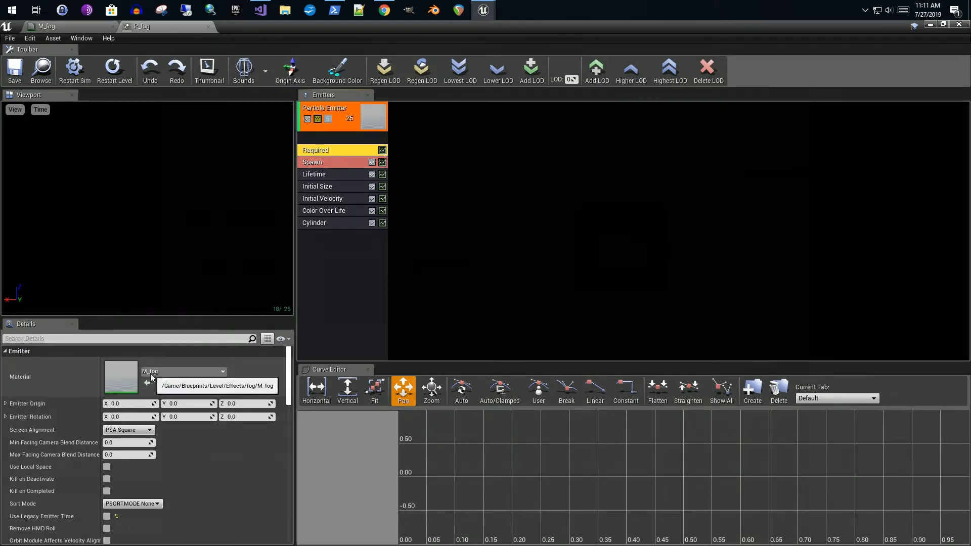
left_click(323, 166)
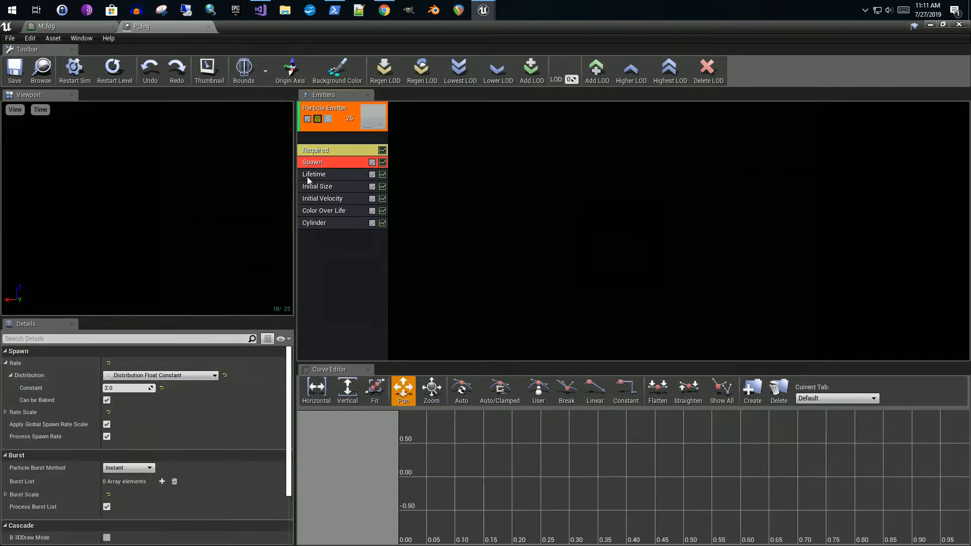
left_click(332, 176)
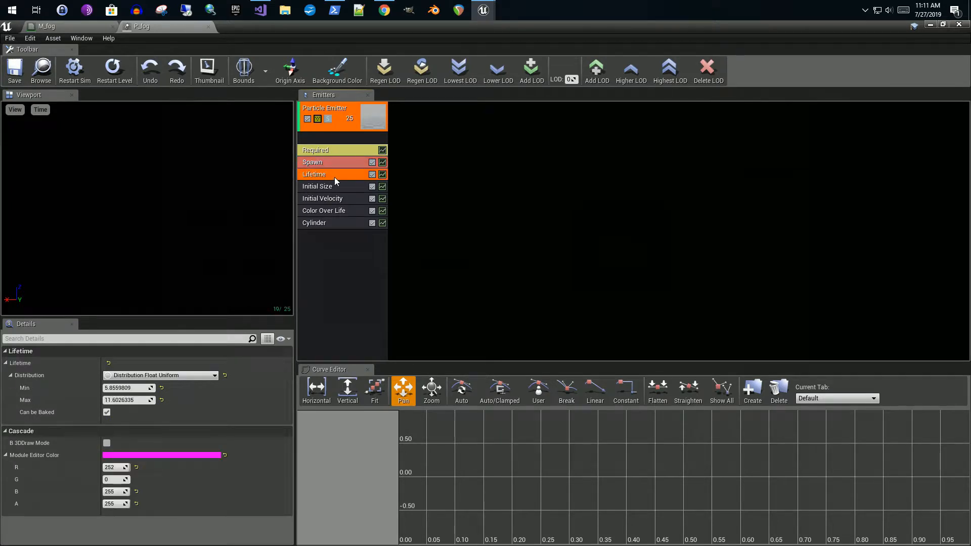
left_click(334, 186)
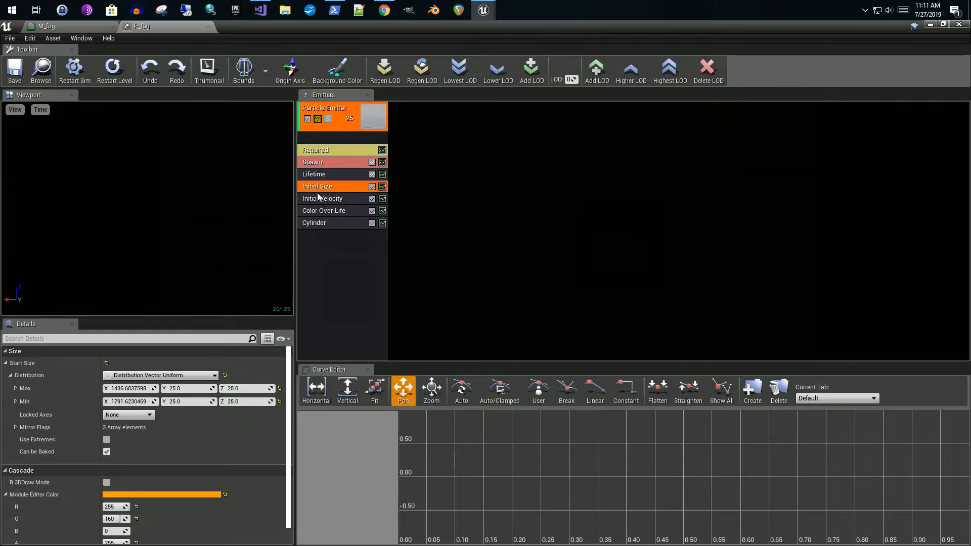
left_click(319, 198)
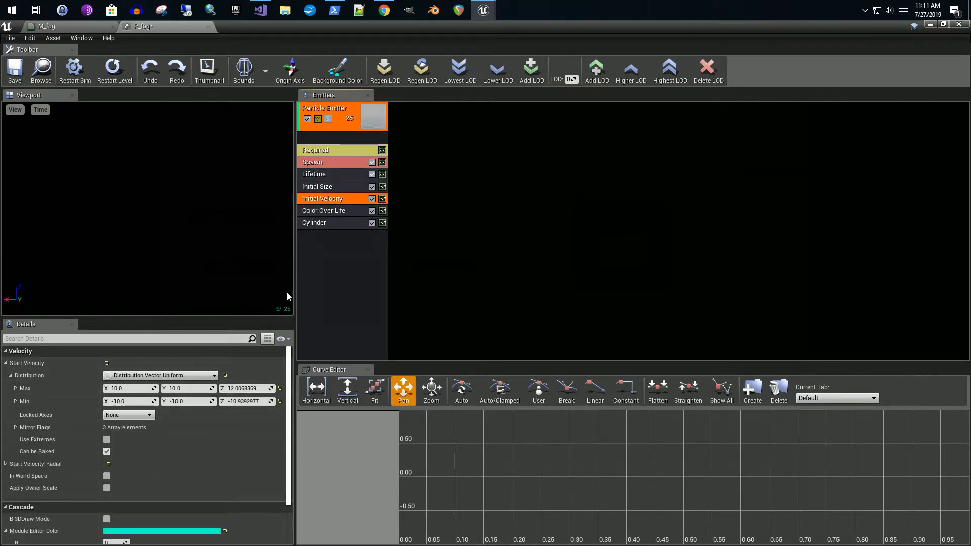
Step: Examine the Alpha Over Life curve points in the Color Over Life module and compare them with the M_fog fade over life nodes
left_click(321, 210)
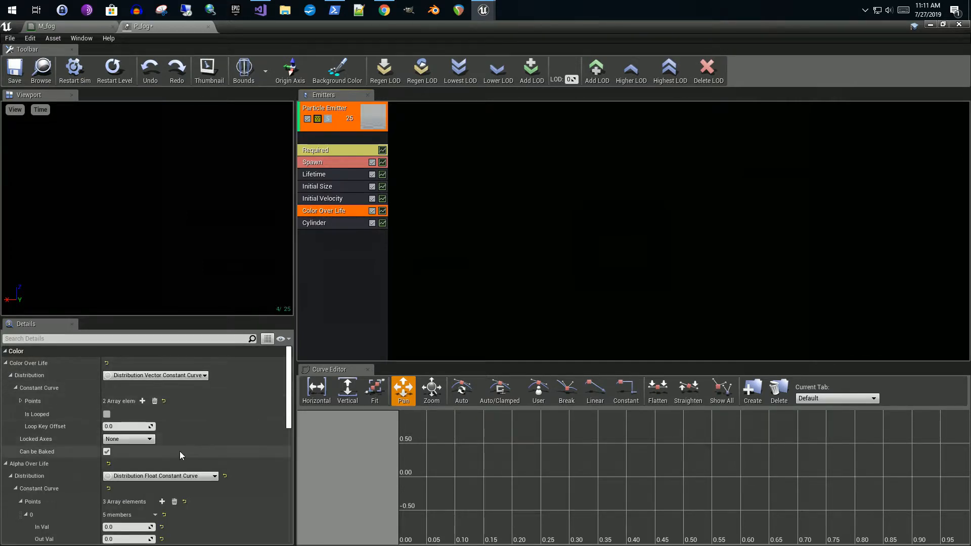
scroll(181, 469, "down", 3)
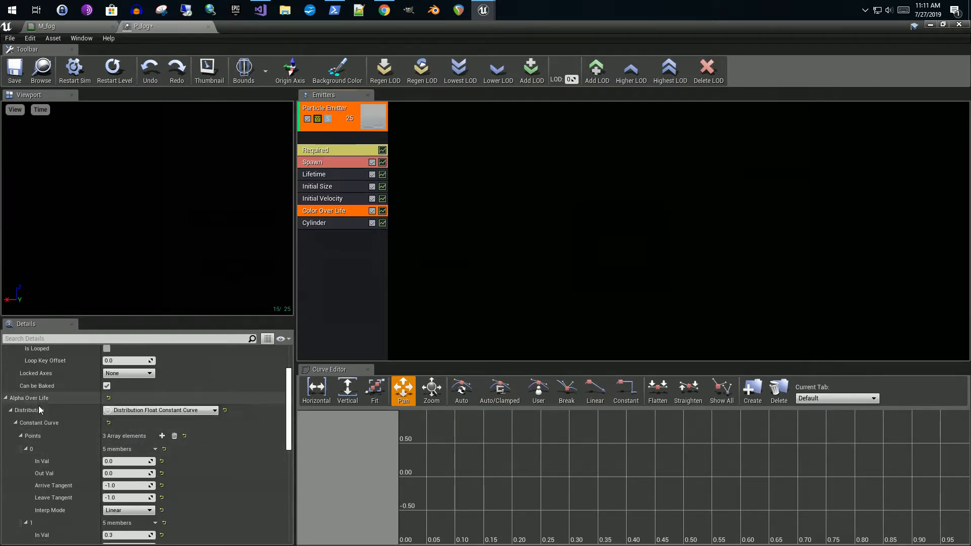
scroll(167, 463, "down", 3)
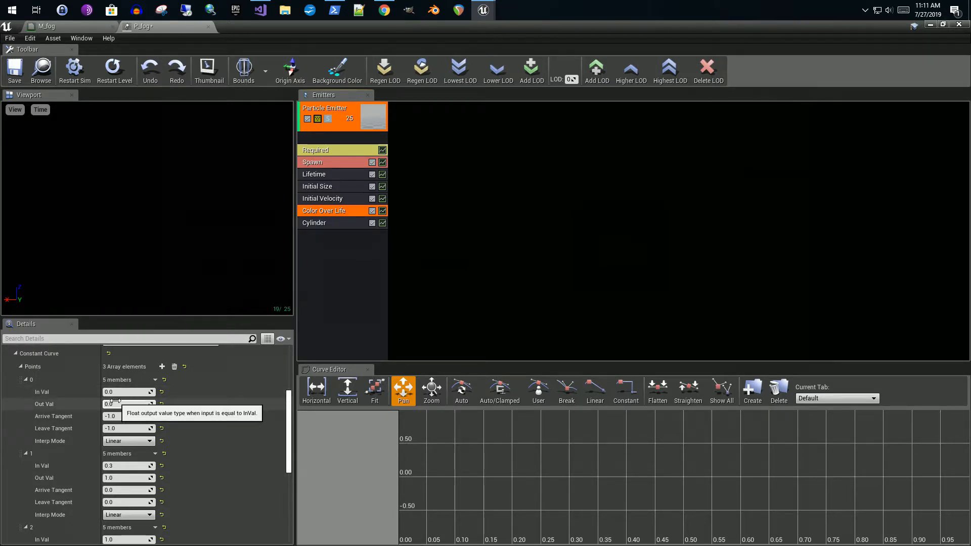
scroll(116, 410, "down", 2)
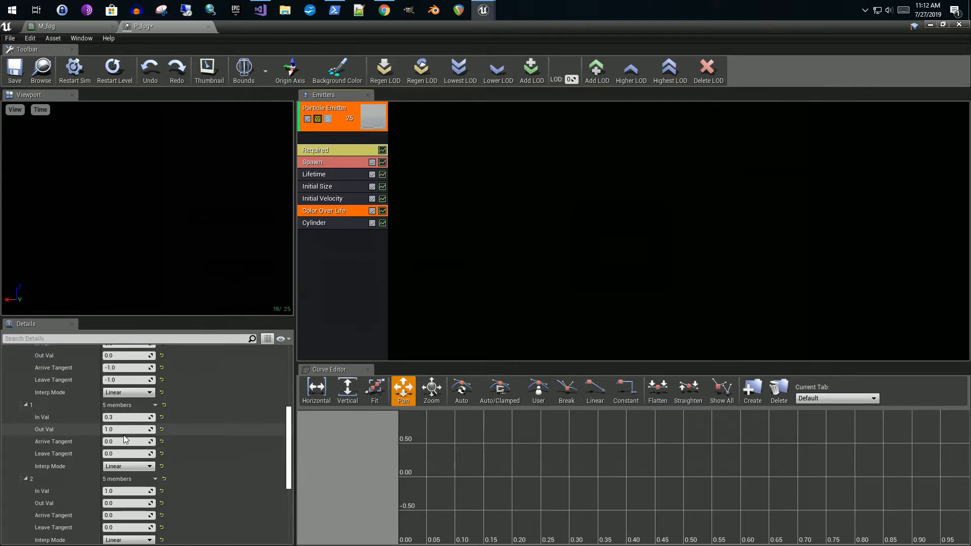
scroll(126, 444, "down", 3)
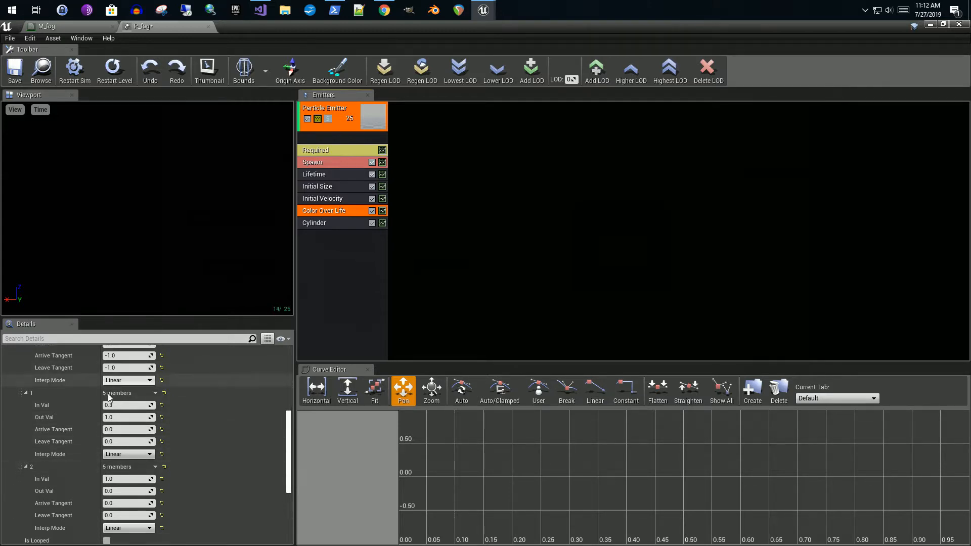
scroll(126, 443, "down", 1)
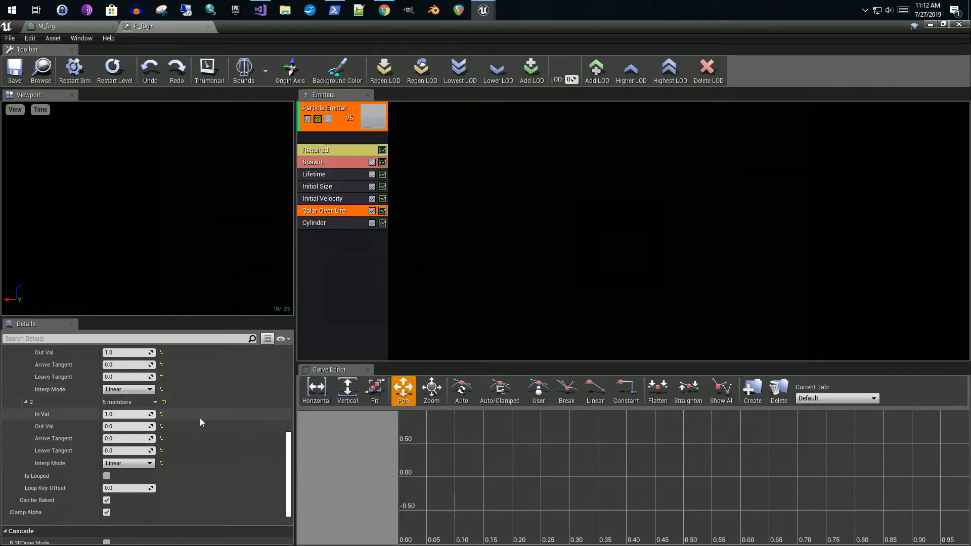
left_click(69, 28)
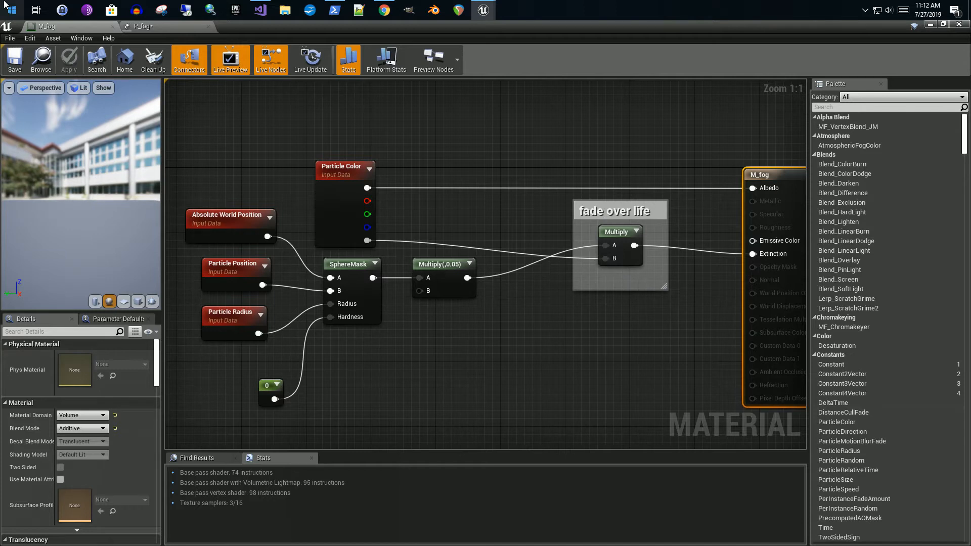
Step: Inspect the Cylinder module's settings in the P_fog particle system
left_click(138, 26)
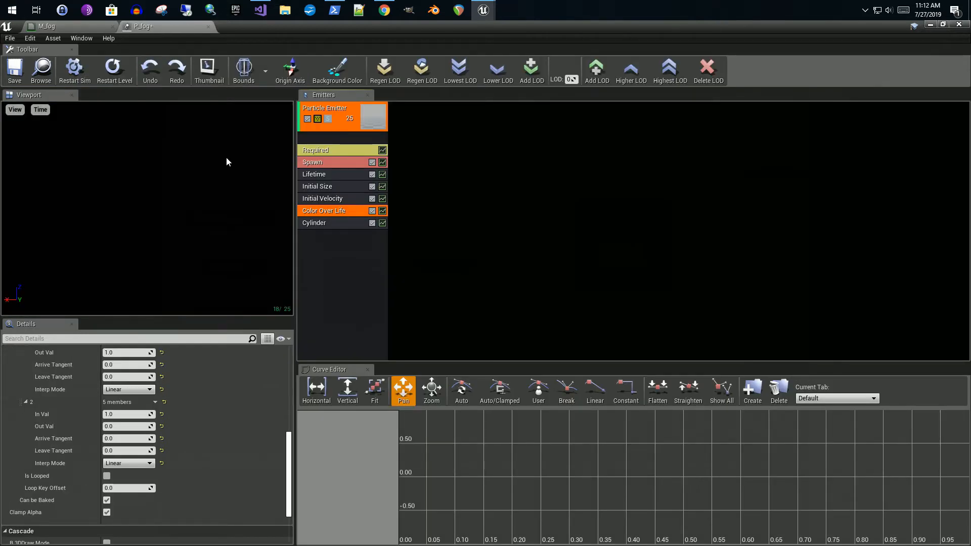
left_click(302, 224)
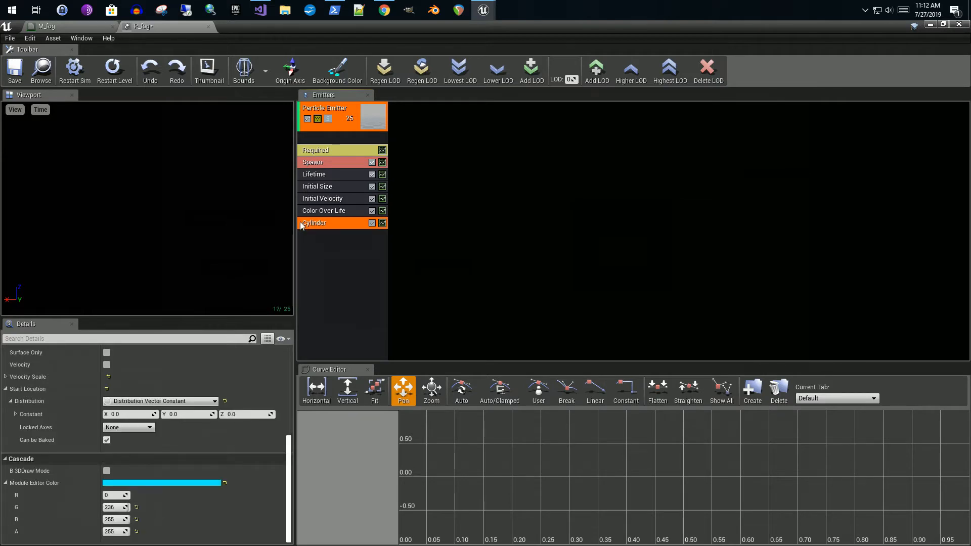
left_click(104, 27)
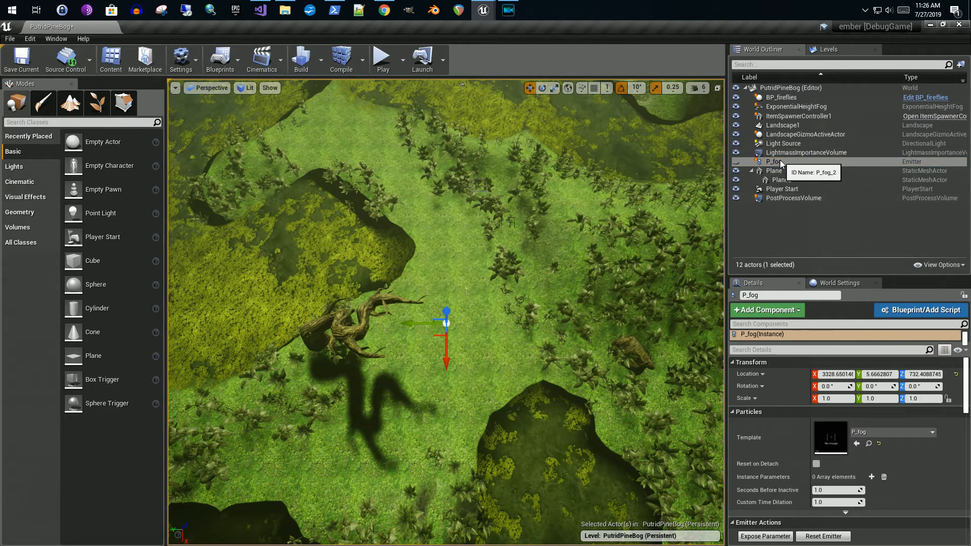
Step: Toggle the P_fog emitter's visibility in the PutridPineBog level to compare the scene with and without fog, leaving the emitter shown
left_click(737, 162)
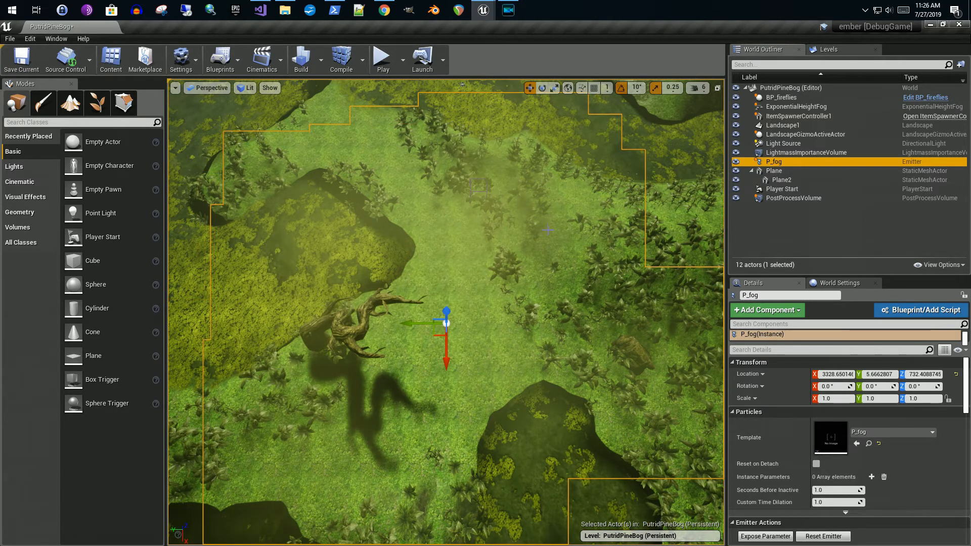
left_click(738, 162)
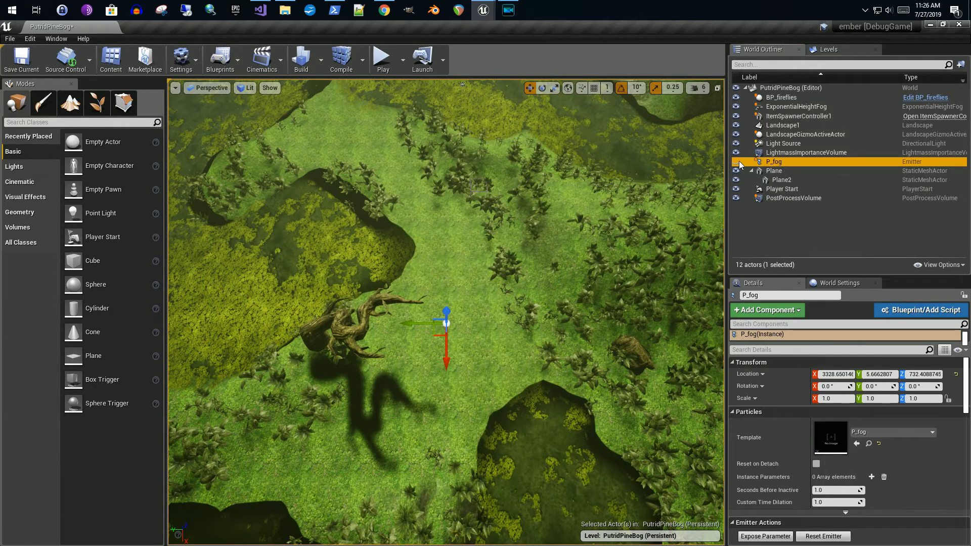
left_click(738, 162)
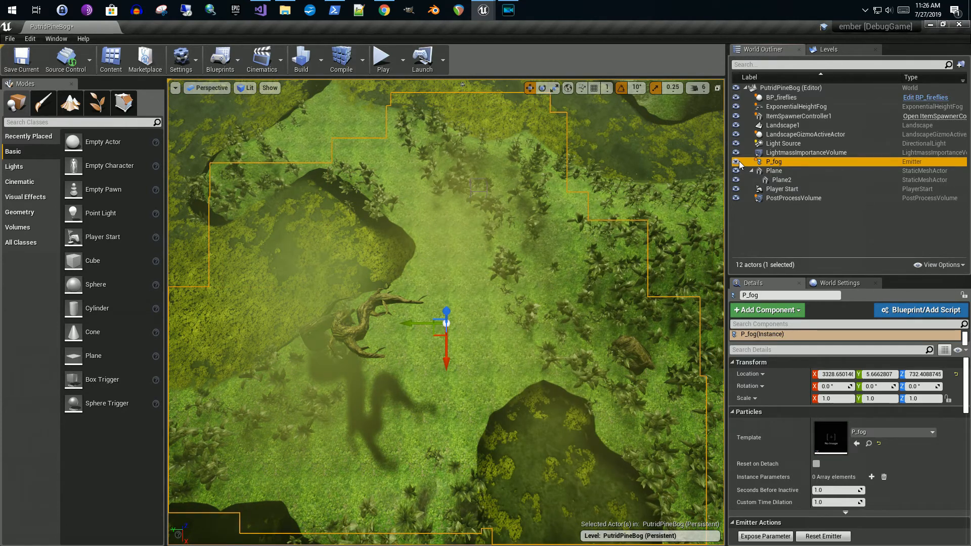
left_click(737, 162)
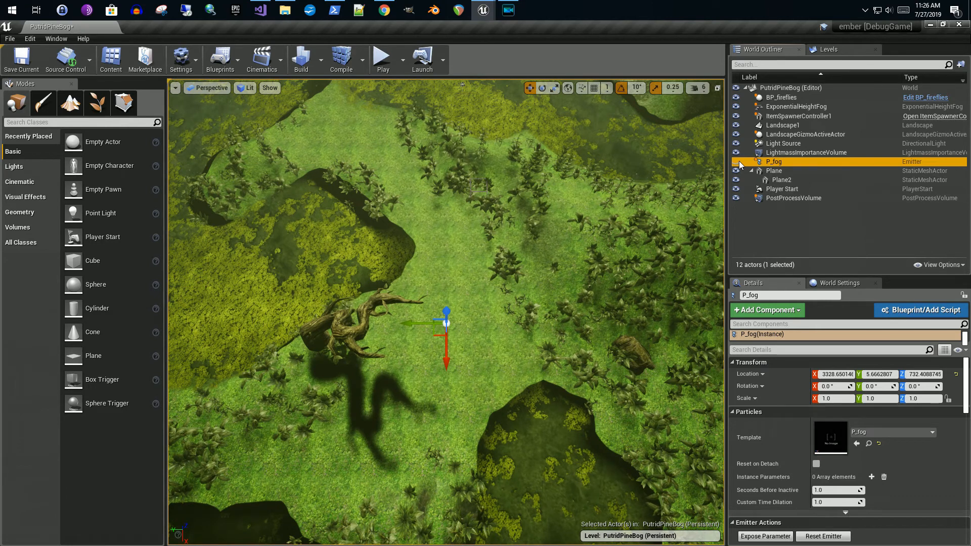
left_click(738, 161)
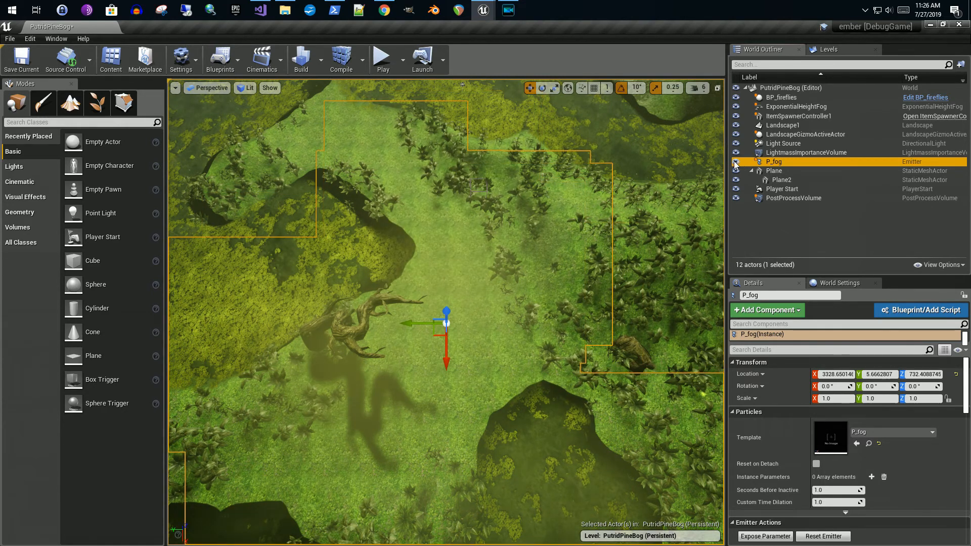
left_click(736, 161)
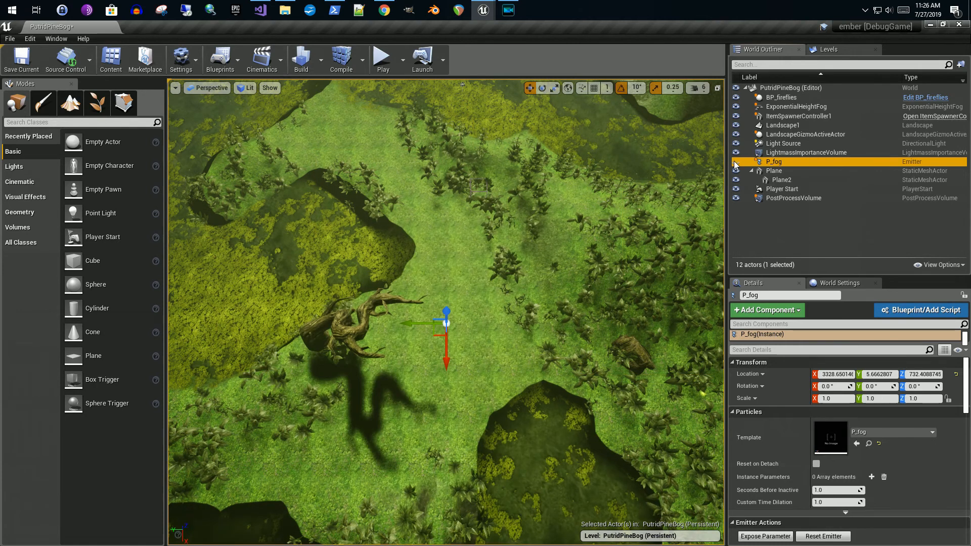
left_click(736, 162)
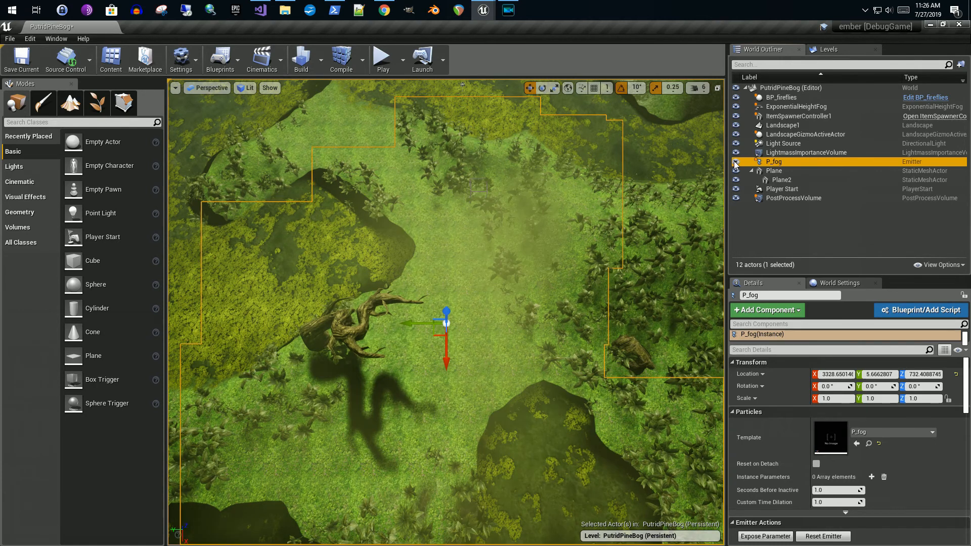